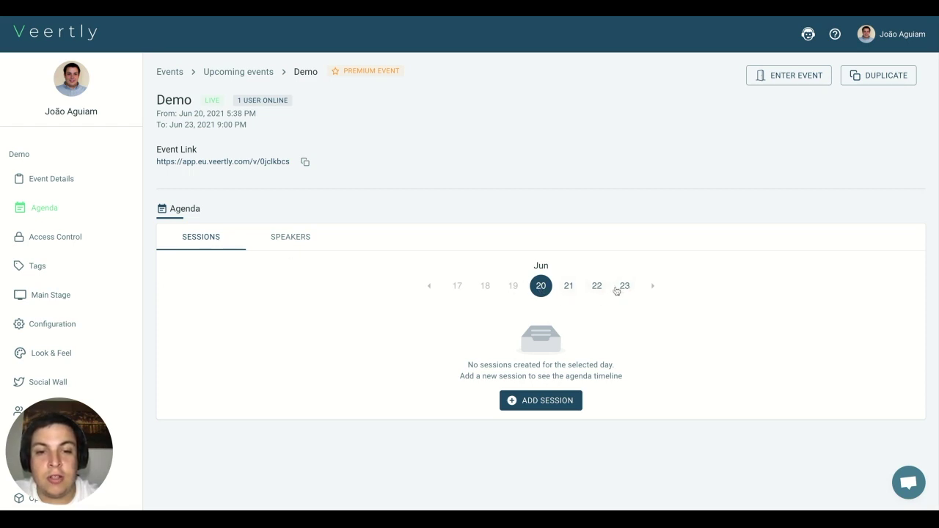
Step: Create a new session titled 'Main Keynote' with Main Stage as its location
{"action": "left_click", "coordinate": [547, 401]}
{"action": "left_click", "coordinate": [443, 144]}
{"action": "type", "text": "Main "}
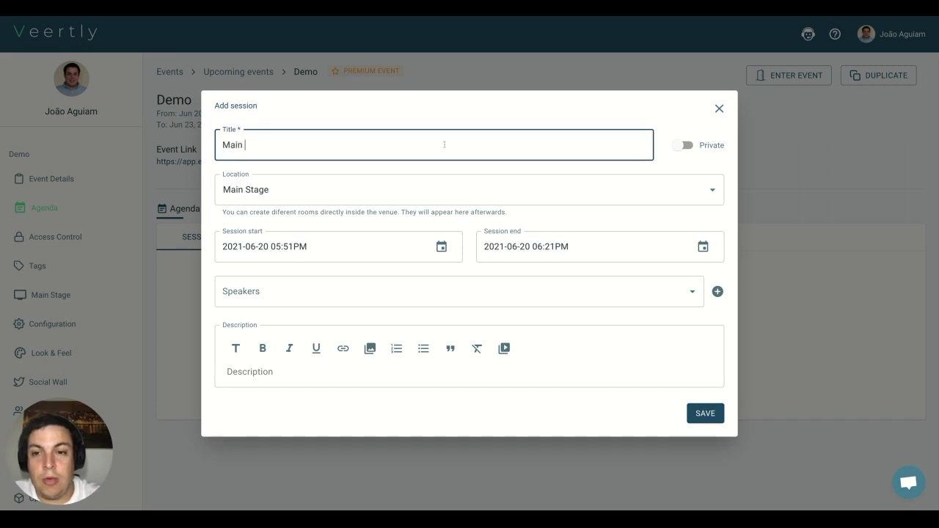
{"action": "type", "text": "Keynote"}
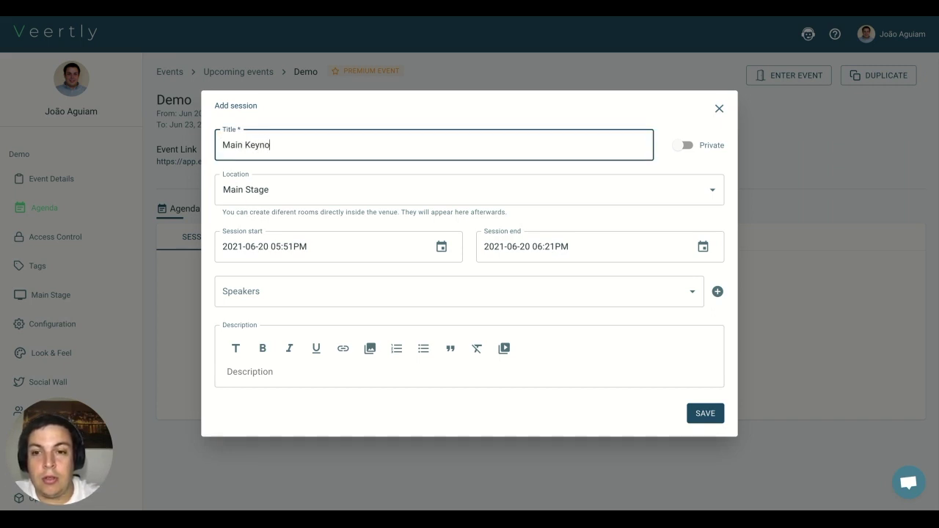
{"action": "left_click", "coordinate": [323, 195]}
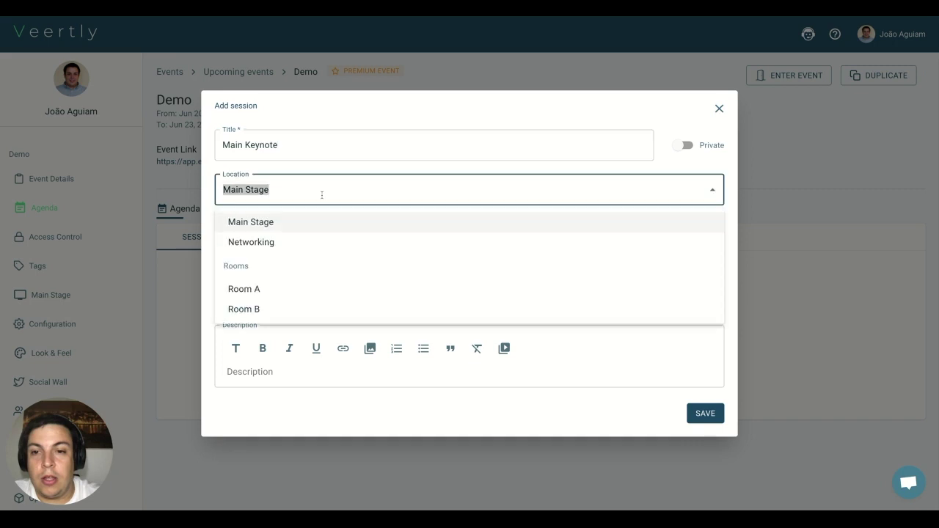
{"action": "left_click", "coordinate": [617, 130]}
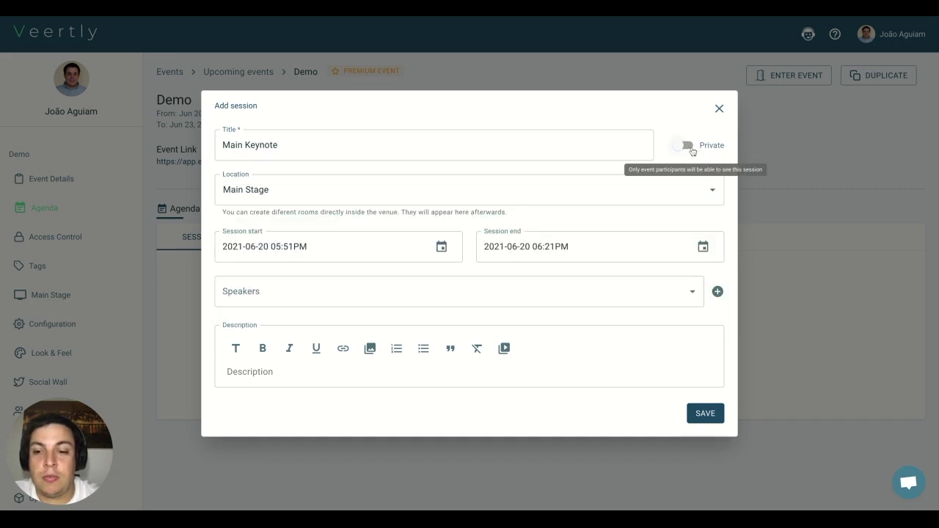
Step: Set the Main Keynote session to Public and reopen the location list
{"action": "left_click", "coordinate": [688, 146]}
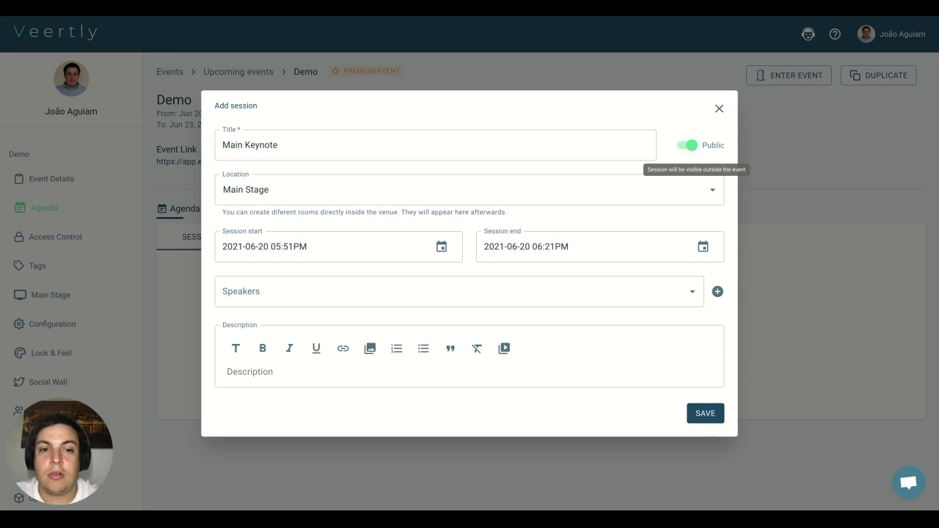
{"action": "left_click", "coordinate": [686, 145]}
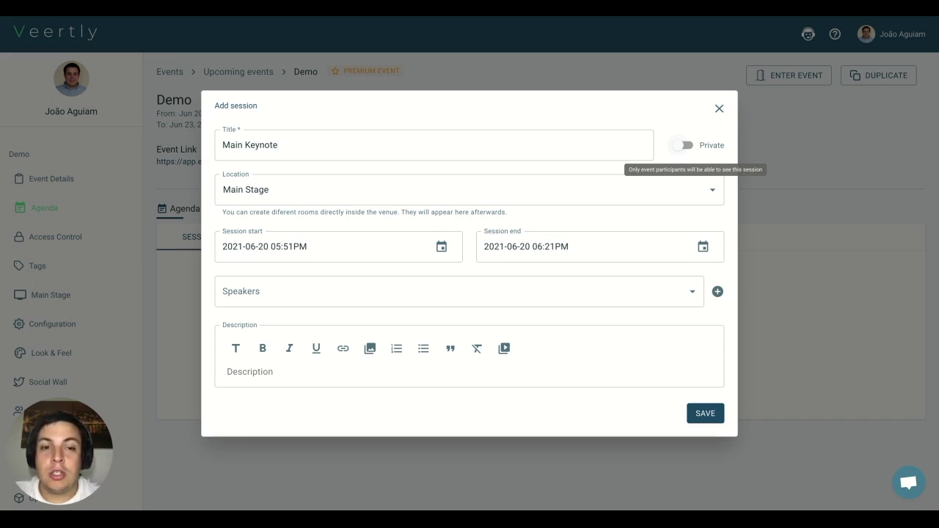
{"action": "left_click", "coordinate": [683, 145]}
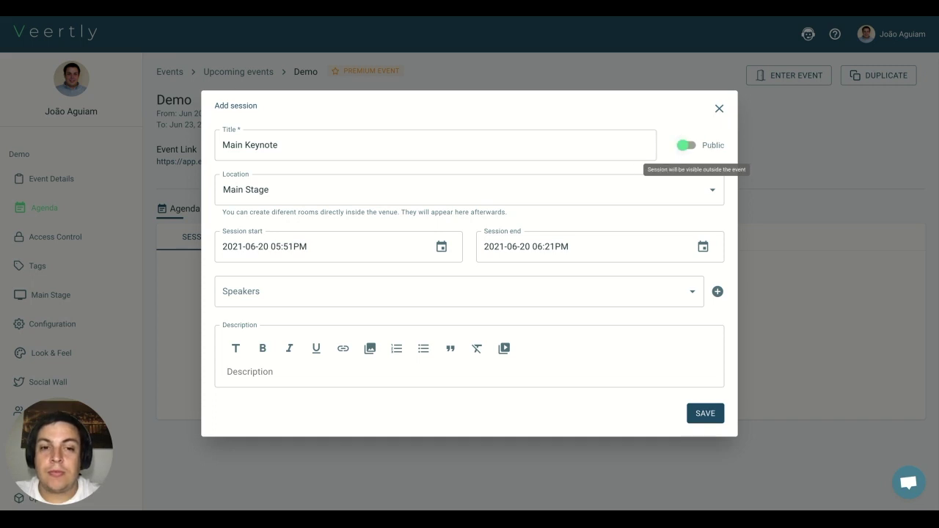
{"action": "left_click", "coordinate": [258, 185]}
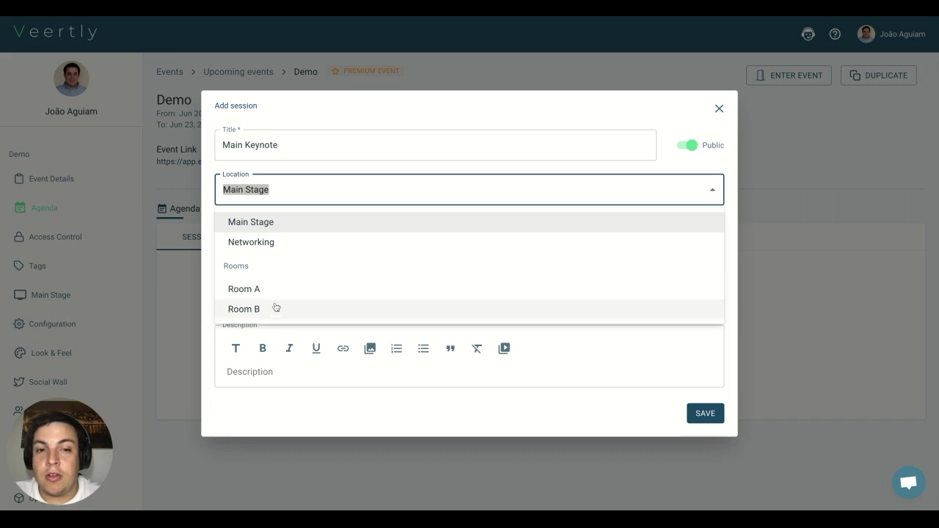
Step: Keep Main Stage and schedule the session from 06:00PM to 08:01PM on 2021-06-20
{"action": "left_click", "coordinate": [263, 224]}
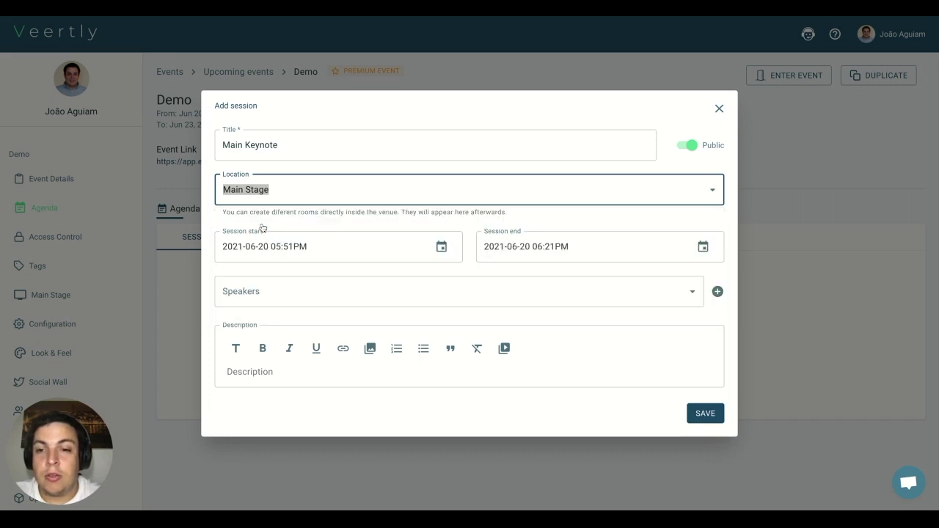
{"action": "left_click", "coordinate": [291, 248]}
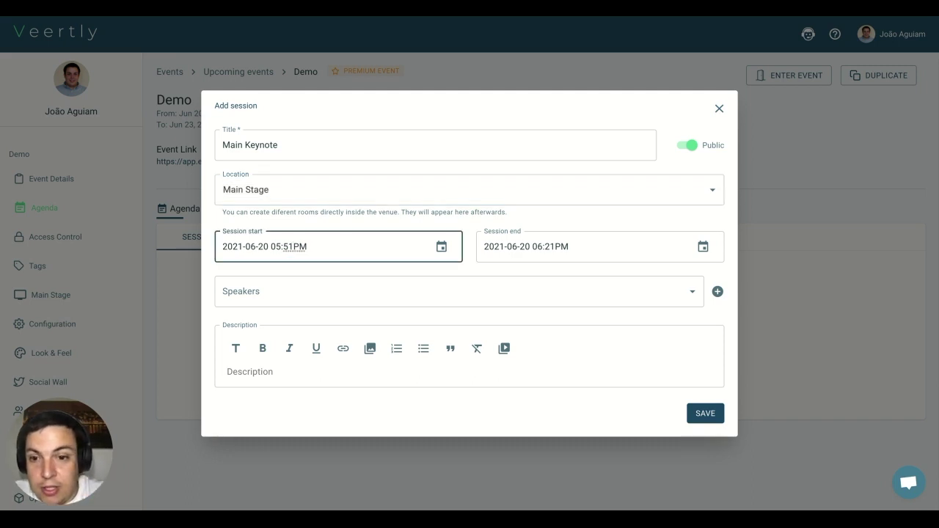
{"action": "key", "text": "BackSpace"}
{"action": "key", "text": "BackSpace"}
{"action": "key", "text": "BackSpace"}
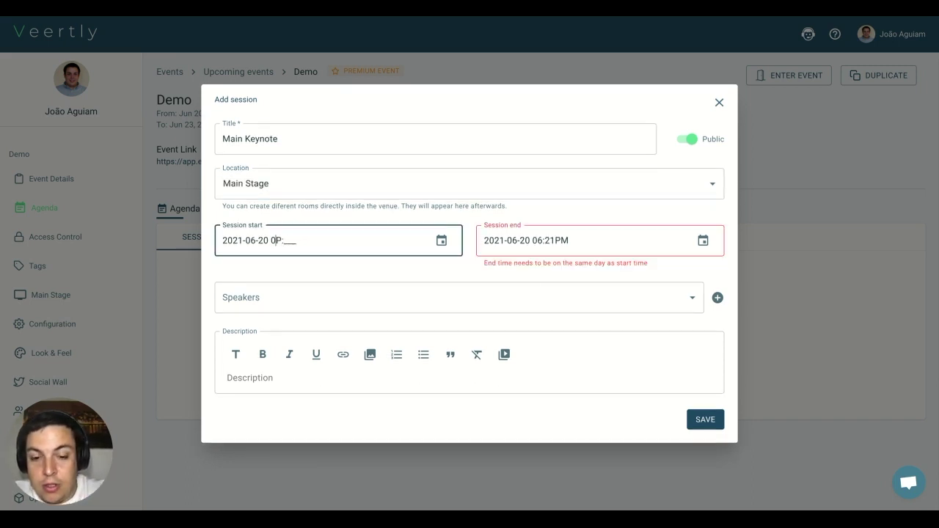
{"action": "type", "text": "6:"}
{"action": "type", "text": "00"}
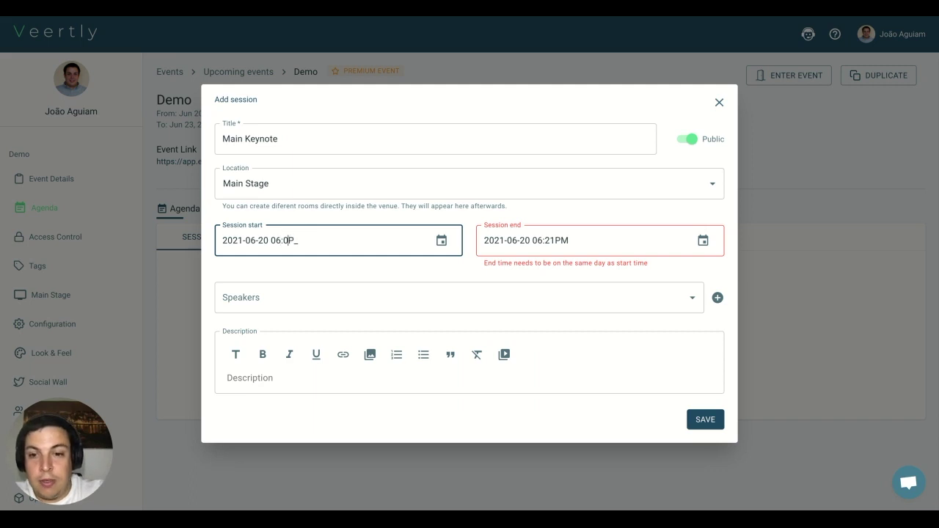
{"action": "left_click", "coordinate": [538, 247]}
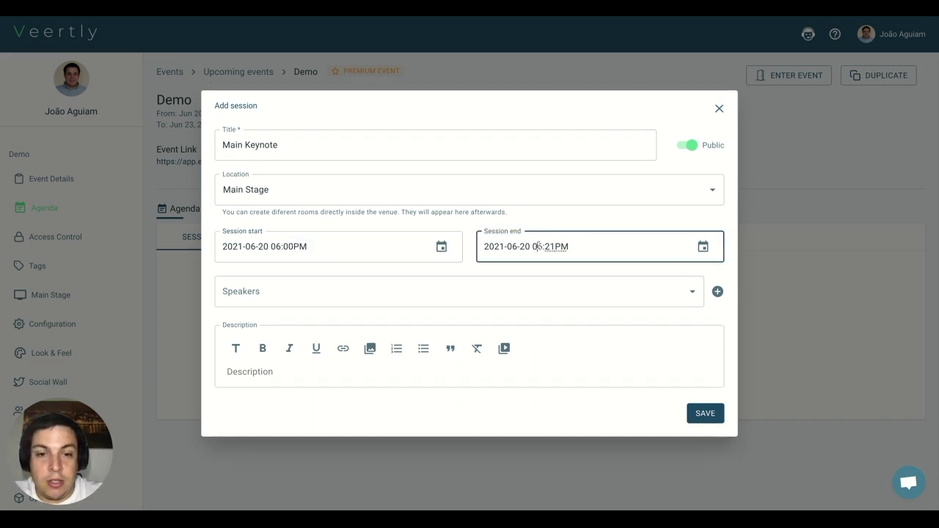
{"action": "key", "text": "BackSpace"}
{"action": "type", "text": "8"}
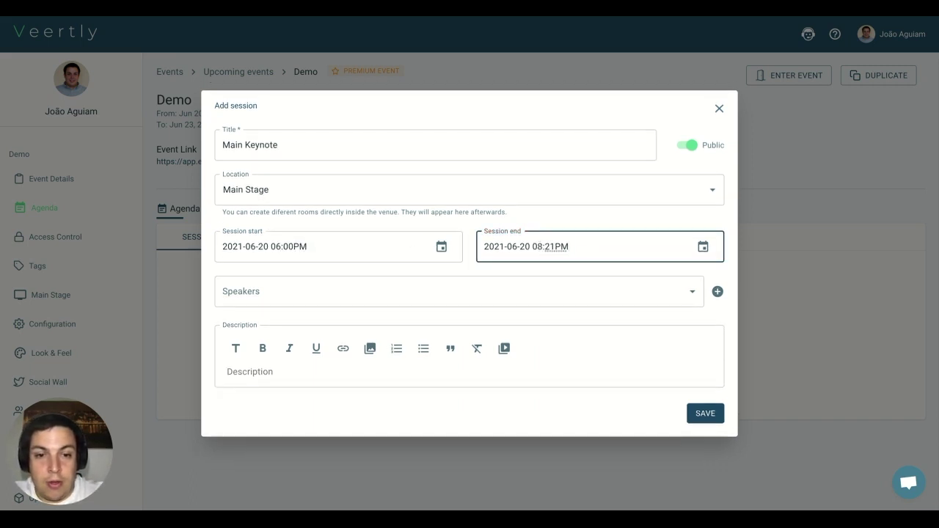
{"action": "key", "text": "BackSpace"}
{"action": "type", "text": "0"}
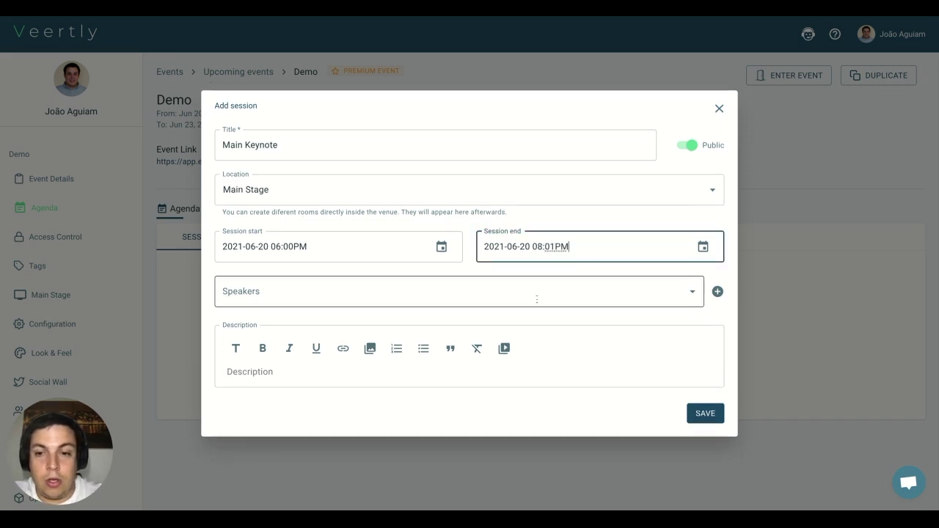
Step: Bring up the Add speaker form from the session's Speakers field
{"action": "left_click", "coordinate": [490, 301]}
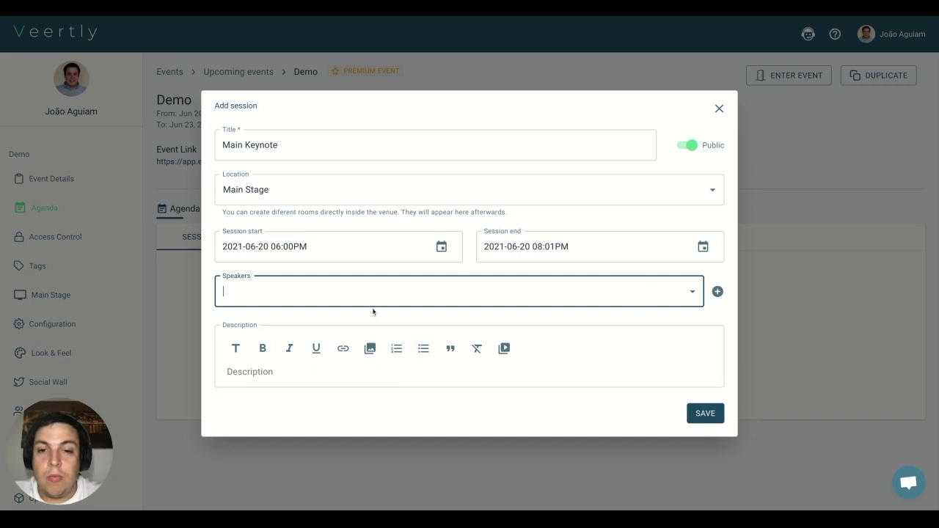
{"action": "left_click", "coordinate": [369, 366]}
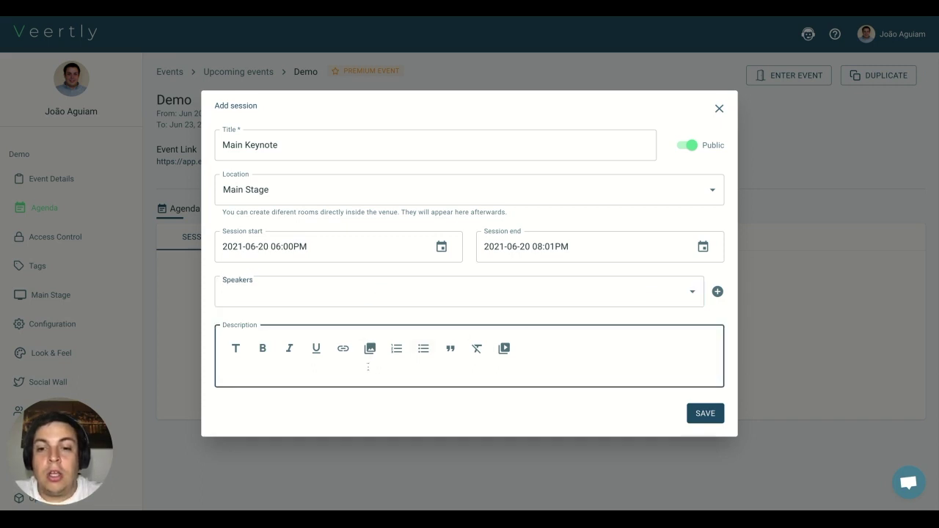
{"action": "left_click", "coordinate": [692, 294]}
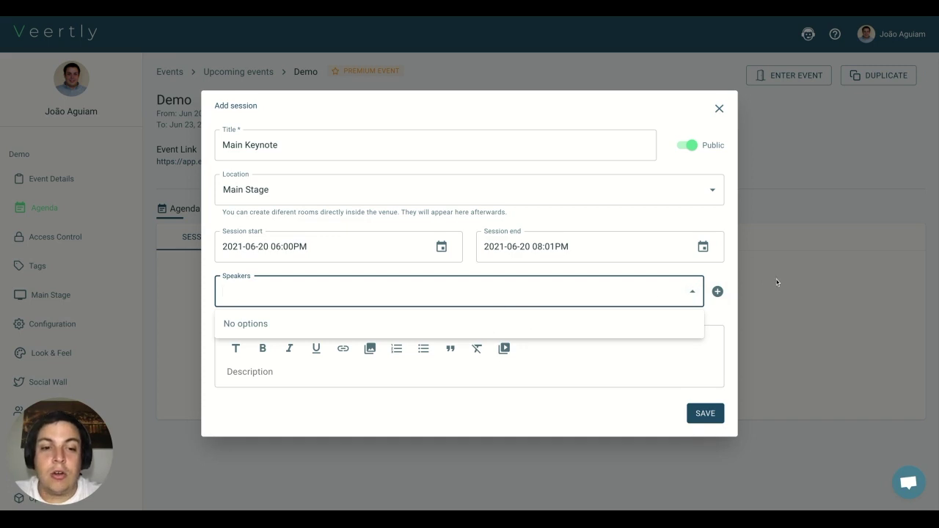
{"action": "left_click", "coordinate": [717, 291]}
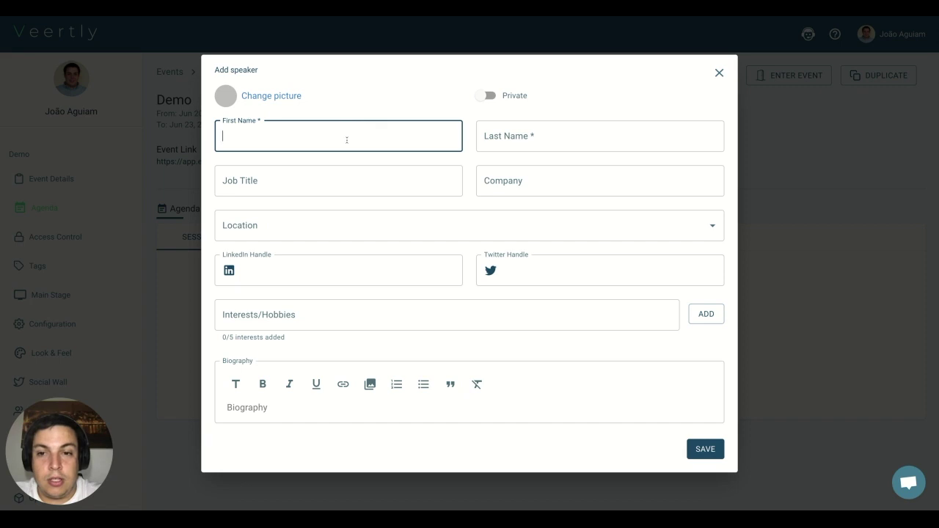
Step: Enter the speaker's first and last name, leaving job title and company empty
{"action": "key", "text": "Tab"}
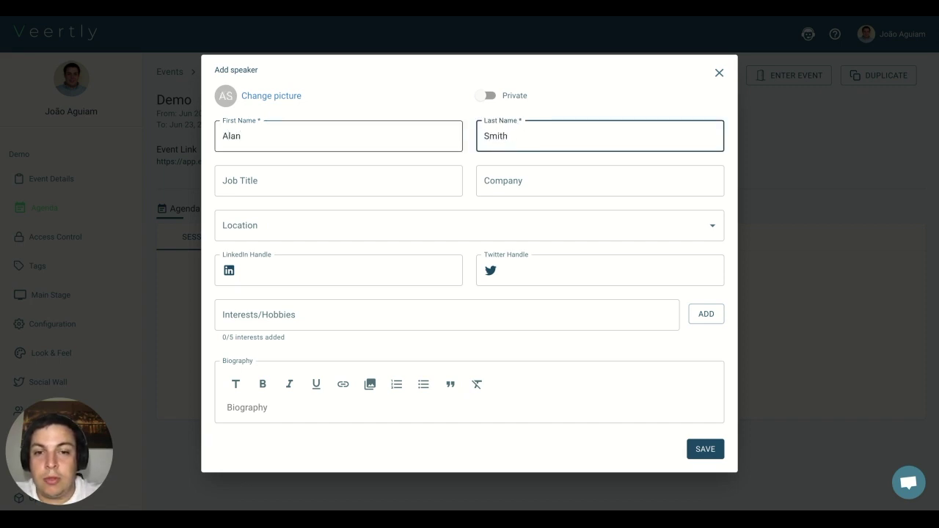
{"action": "left_click", "coordinate": [250, 188]}
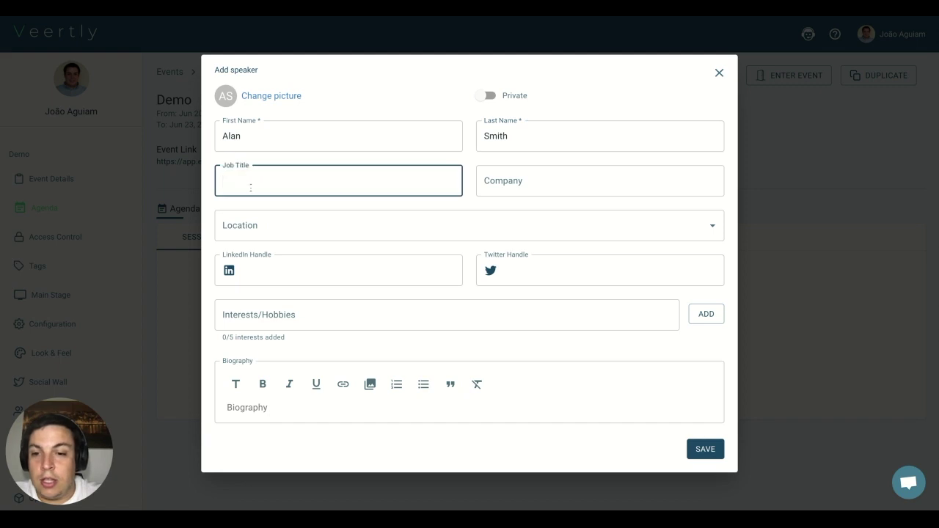
{"action": "left_click", "coordinate": [524, 188]}
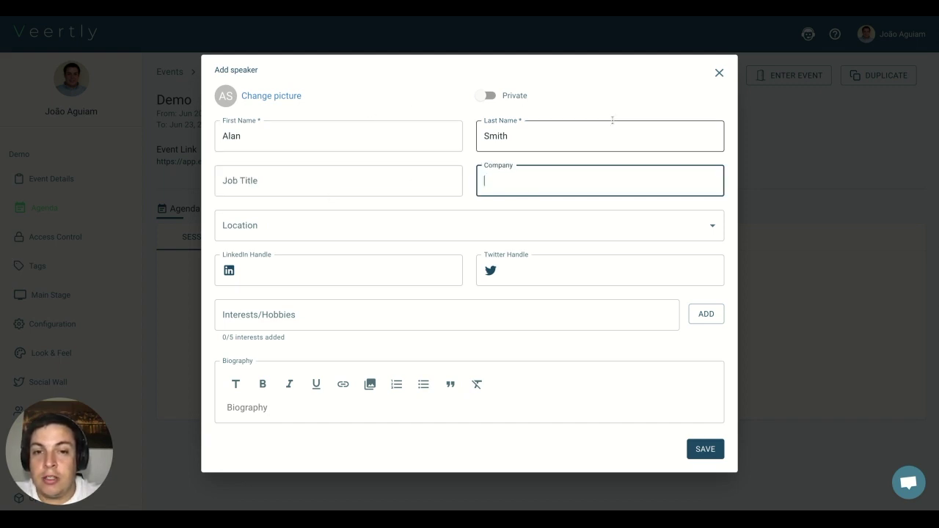
{"action": "left_click", "coordinate": [501, 445]}
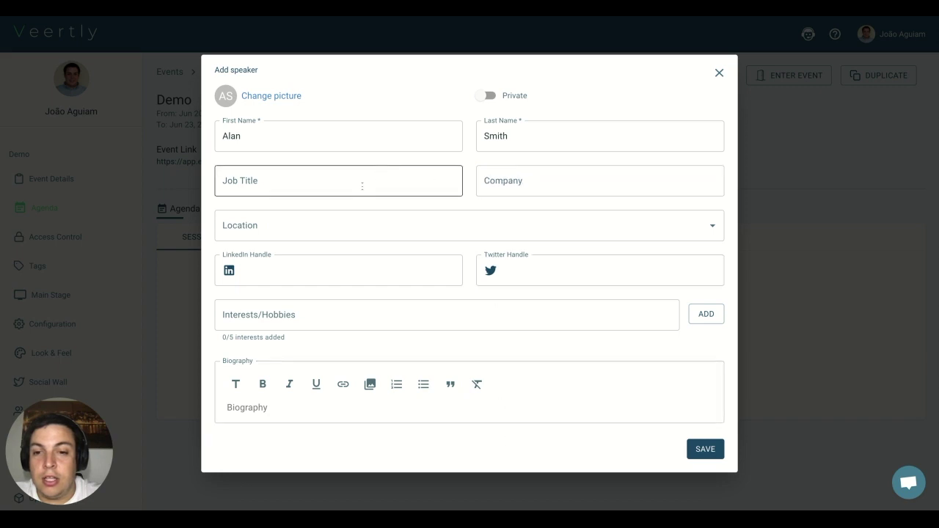
Step: Leave location, social handles and biography blank, and set the speaker to Public
{"action": "left_click", "coordinate": [311, 227]}
{"action": "left_click", "coordinate": [342, 189]}
{"action": "left_click", "coordinate": [503, 208]}
{"action": "left_click", "coordinate": [312, 269]}
{"action": "left_click", "coordinate": [523, 280]}
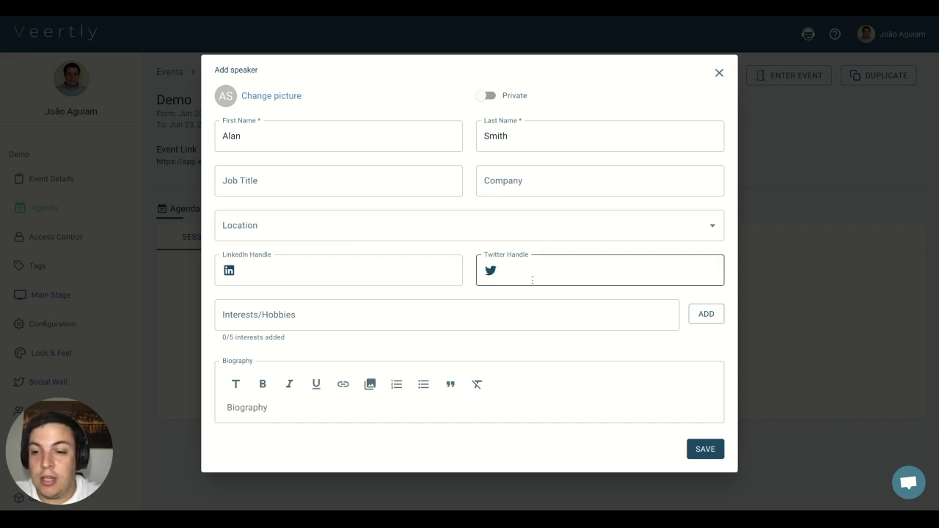
{"action": "left_click", "coordinate": [386, 432]}
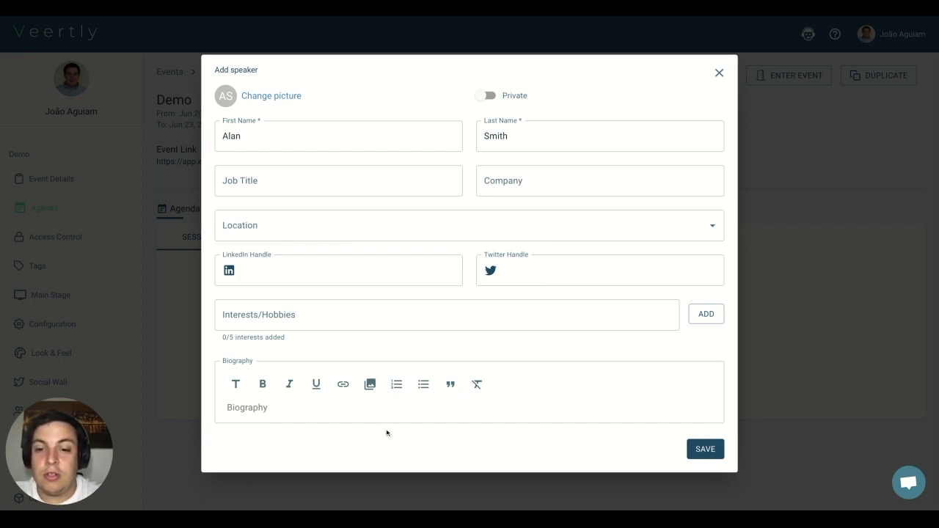
{"action": "left_click", "coordinate": [303, 404]}
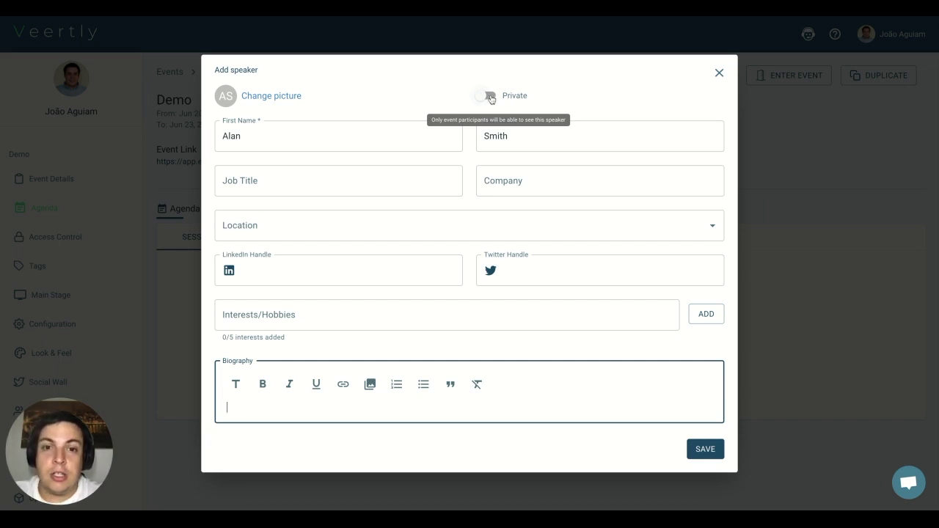
{"action": "left_click", "coordinate": [489, 96]}
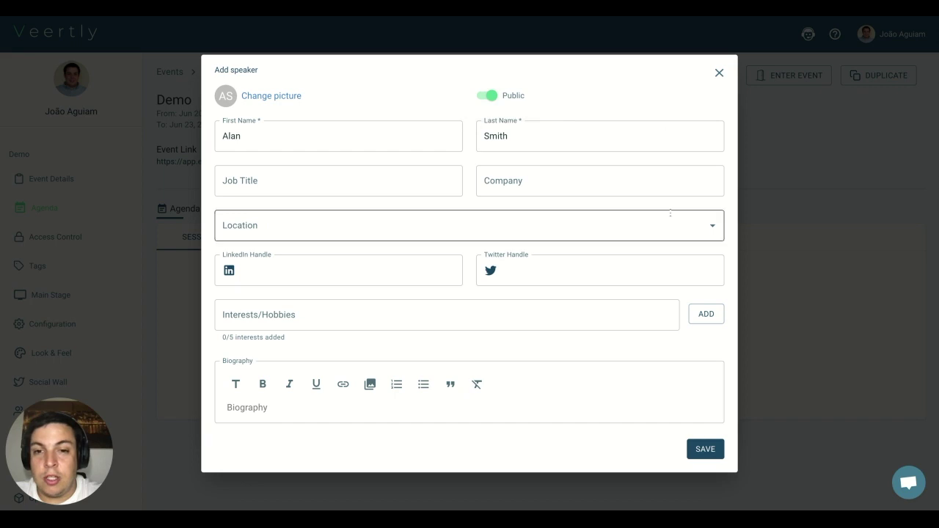
Step: Save the speaker onto the session and enter the description 'Veertly new features presentation'
{"action": "left_click", "coordinate": [701, 449]}
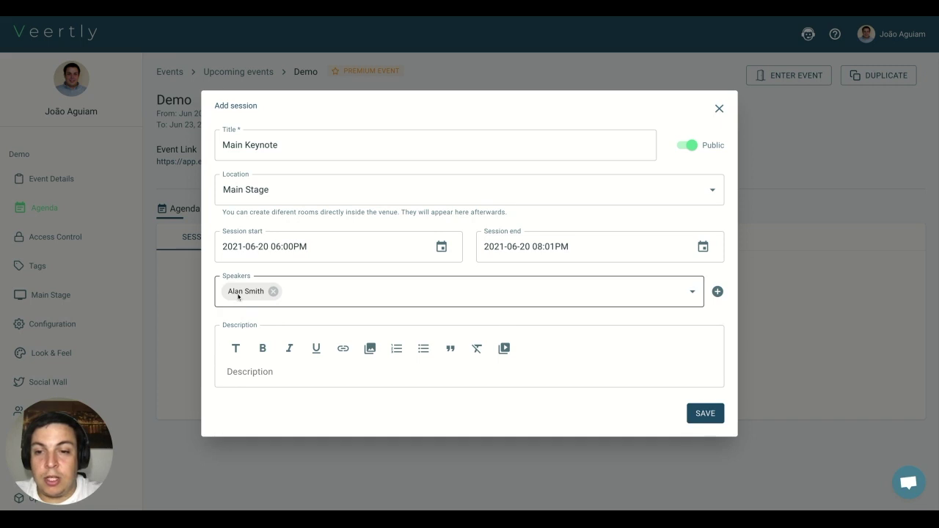
{"action": "left_click", "coordinate": [356, 377]}
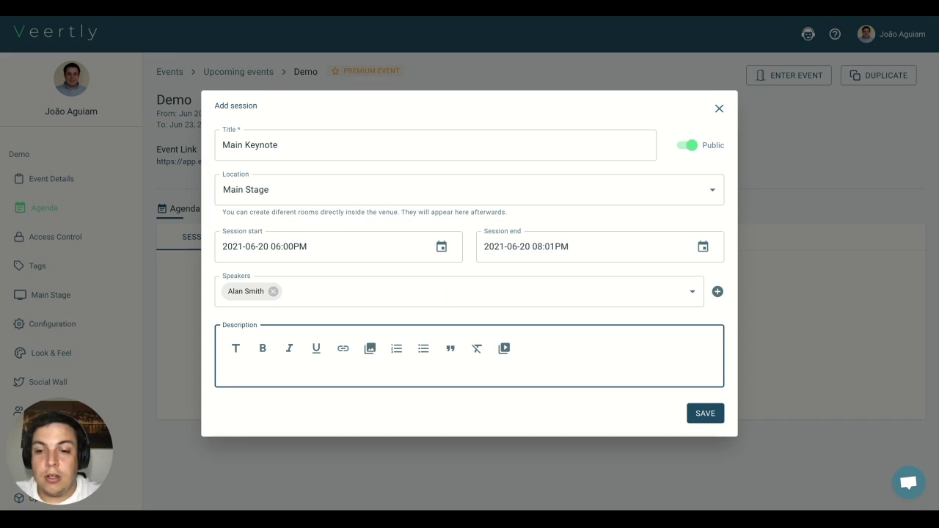
{"action": "type", "text": "Veertly "}
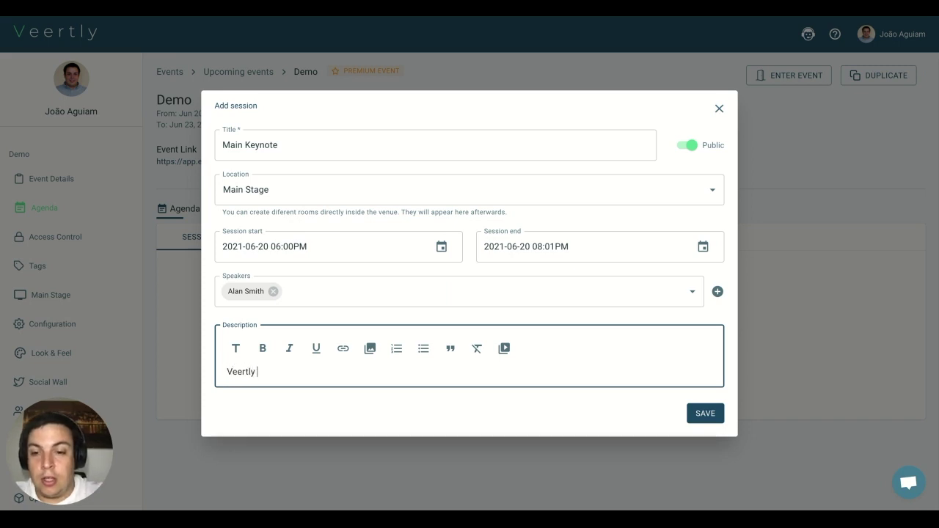
{"action": "type", "text": "new features"}
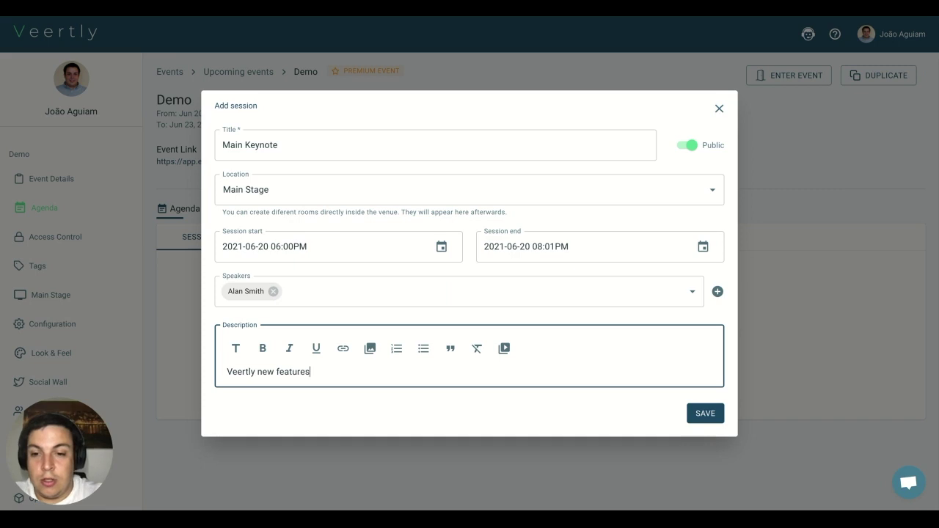
{"action": "type", "text": " presentation"}
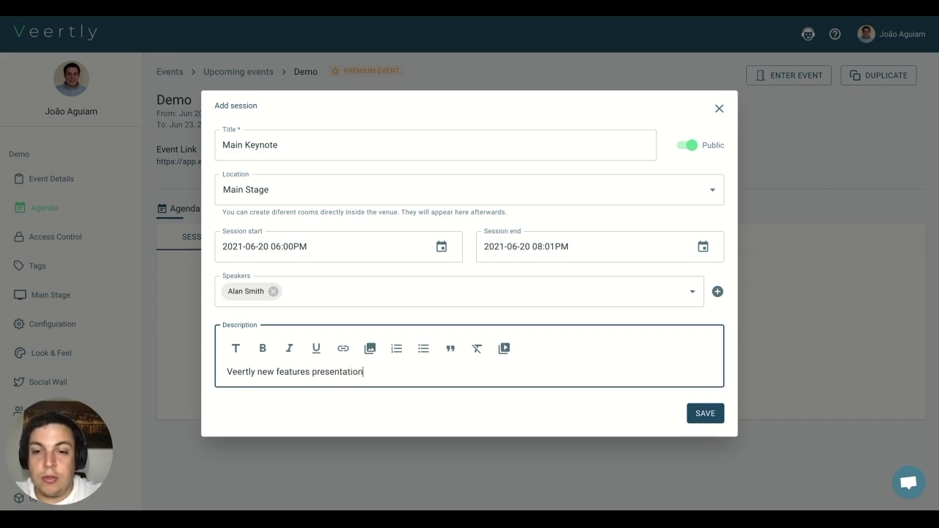
Step: Save Main Keynote, check the session and speaker details, and return to the sessions timeline
{"action": "left_click", "coordinate": [705, 414]}
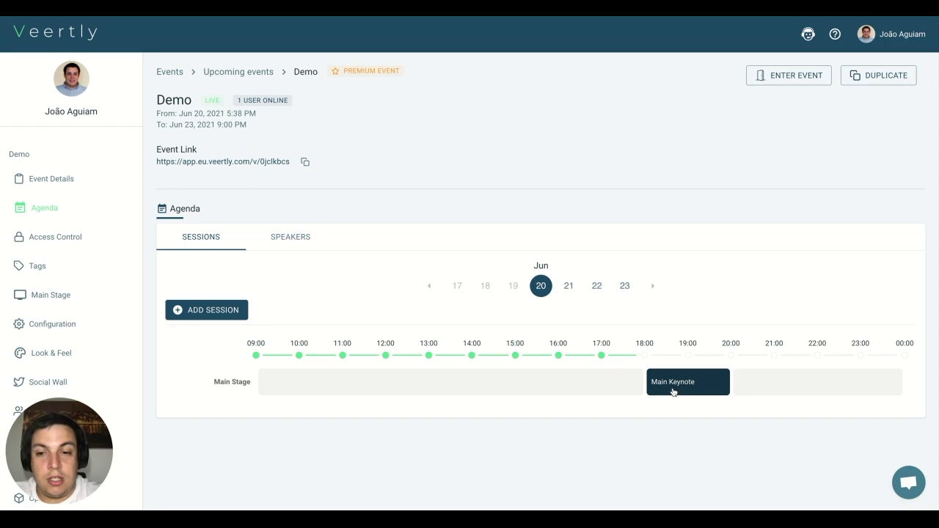
{"action": "left_click", "coordinate": [711, 389]}
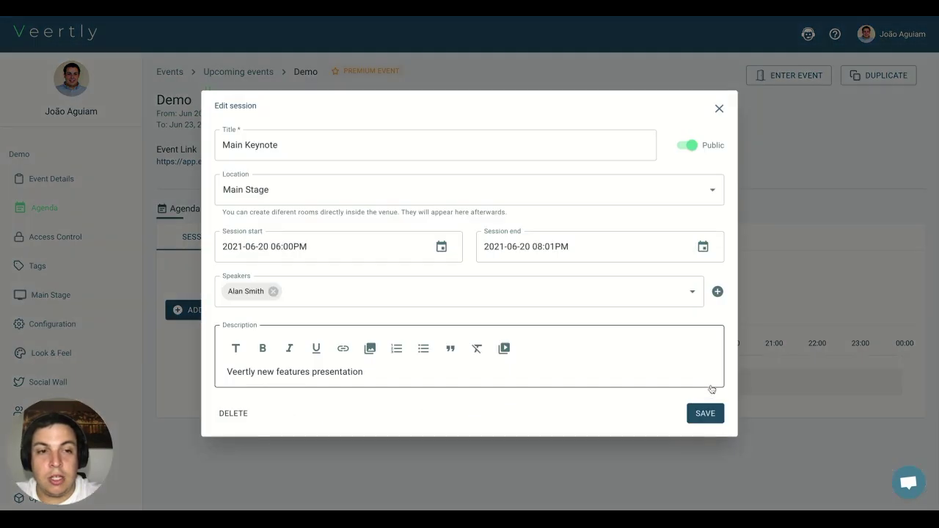
{"action": "left_click", "coordinate": [719, 108]}
{"action": "left_click", "coordinate": [295, 243]}
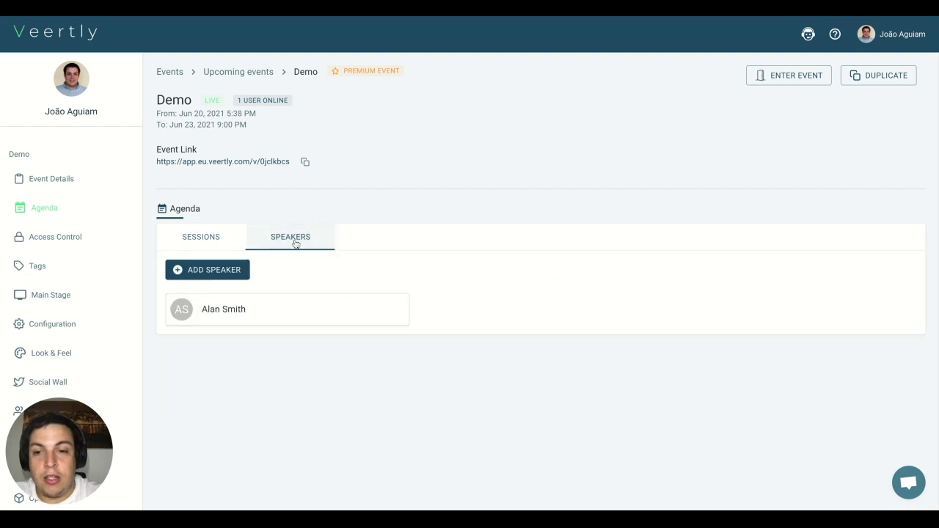
{"action": "left_click", "coordinate": [218, 313]}
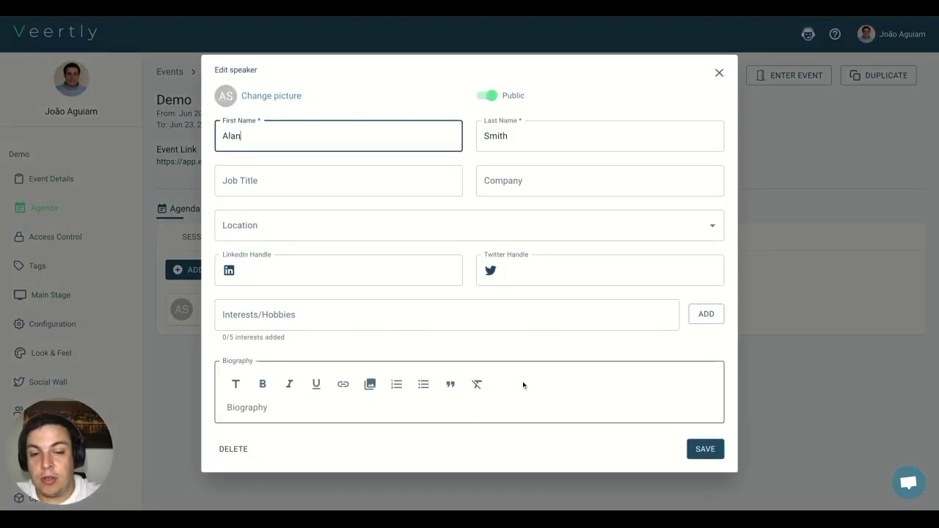
{"action": "left_click", "coordinate": [718, 75]}
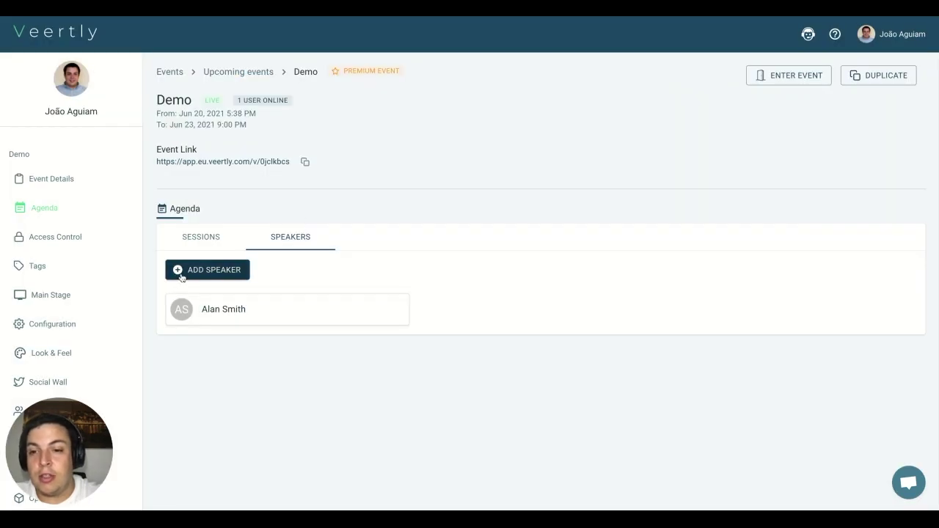
{"action": "left_click", "coordinate": [208, 239]}
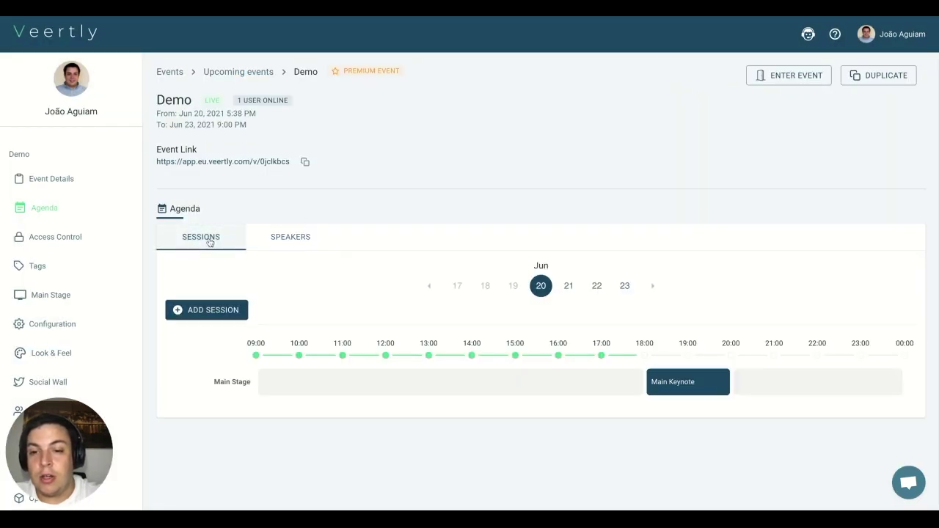
Step: Start a new session titled 'Workshop A' beginning at 08:00PM
{"action": "left_click", "coordinate": [209, 312]}
{"action": "left_click", "coordinate": [310, 138]}
{"action": "type", "text": "Workshop A"}
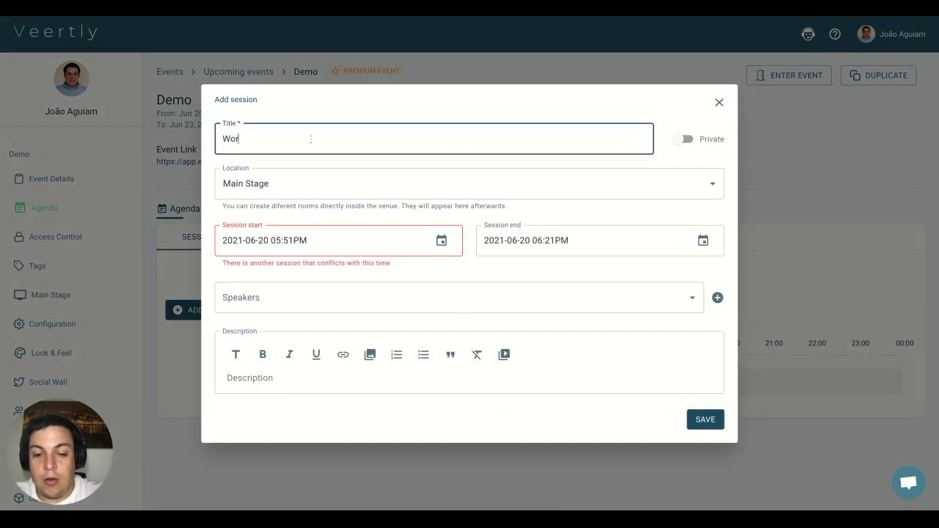
{"action": "left_click", "coordinate": [319, 245]}
{"action": "key", "text": "shift+Left"}
{"action": "key", "text": "shift+Left"}
{"action": "key", "text": "shift+Left"}
{"action": "key", "text": "shift+Left"}
{"action": "type", "text": "800"}
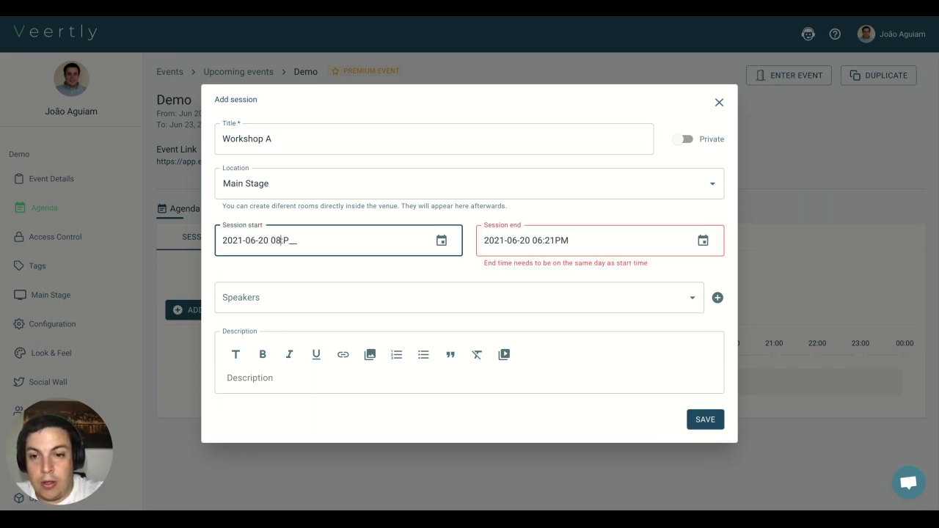
Step: End Workshop A at 09:00PM, place it in Room A, and save it
{"action": "left_click", "coordinate": [560, 239]}
{"action": "key", "text": "BackSpace"}
{"action": "key", "text": "BackSpace"}
{"action": "key", "text": "BackSpace"}
{"action": "type", "text": "9:00"}
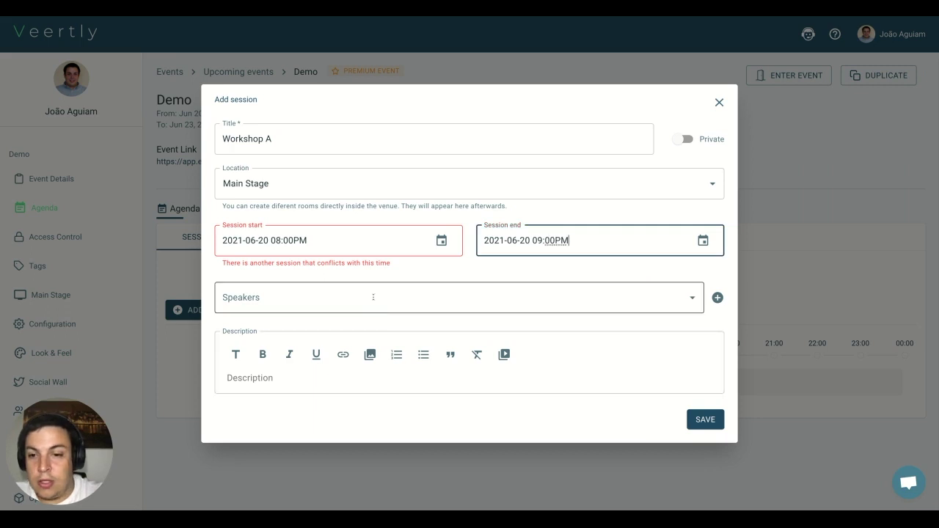
{"action": "left_click", "coordinate": [286, 173]}
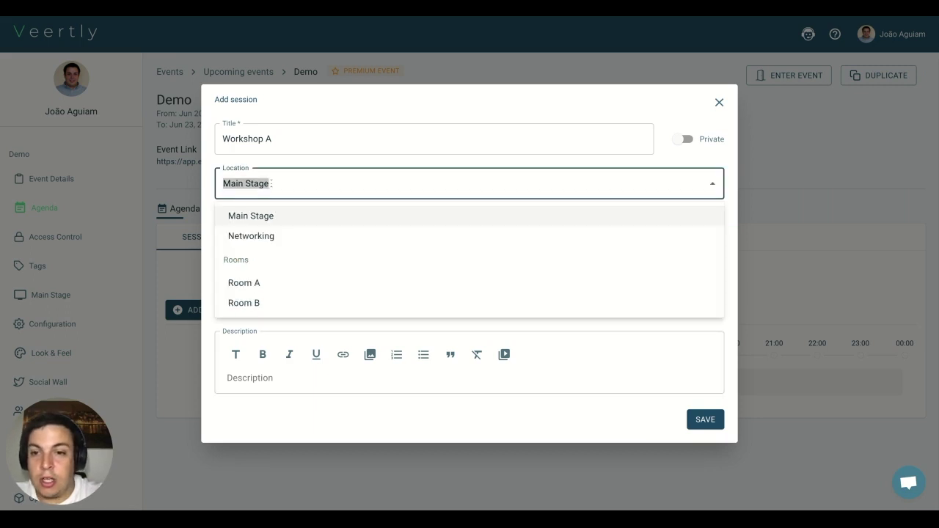
{"action": "left_click", "coordinate": [250, 286]}
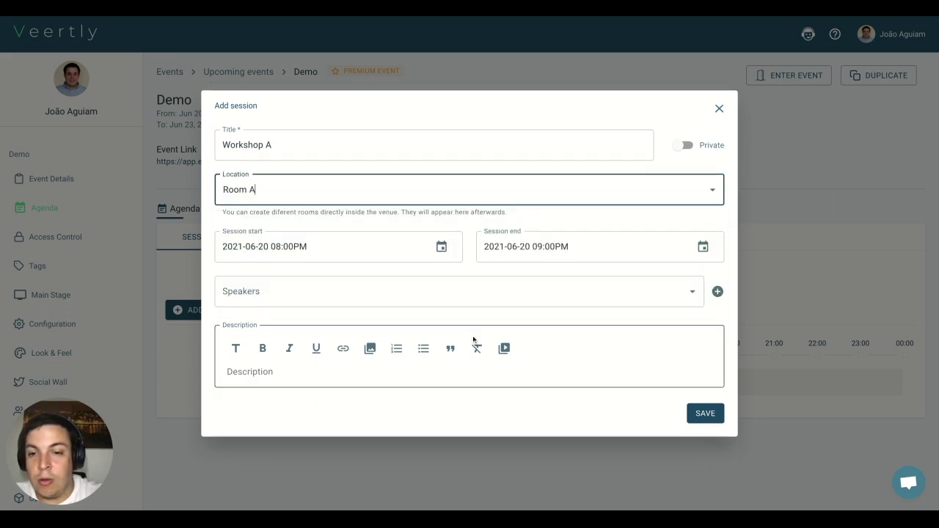
{"action": "left_click", "coordinate": [695, 413]}
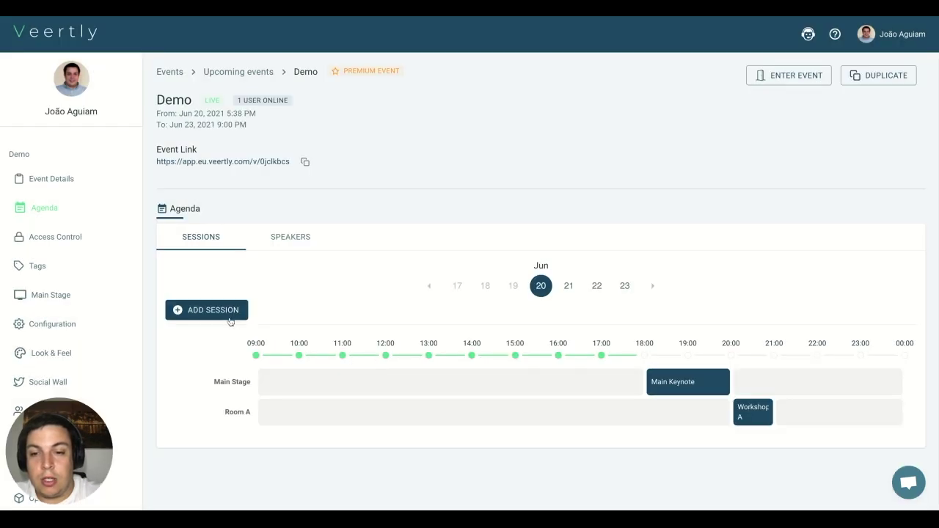
Step: Start a new session titled 'Workshop B'
{"action": "left_click", "coordinate": [228, 319]}
{"action": "left_click", "coordinate": [331, 150]}
{"action": "type", "text": "Wor"}
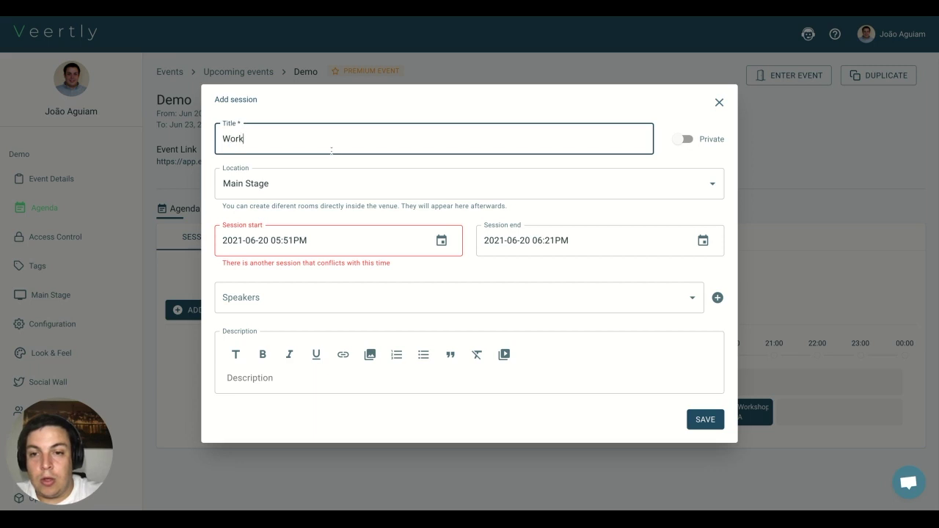
{"action": "type", "text": "k"}
{"action": "key", "text": "Down"}
{"action": "key", "text": "Return"}
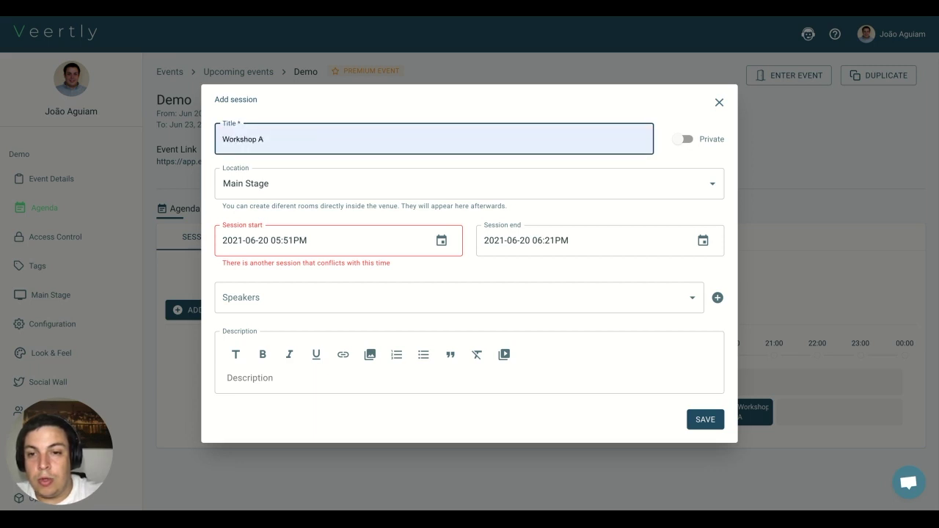
{"action": "key", "text": "BackSpace"}
{"action": "type", "text": "kshop B"}
Step: Set Workshop B to run from 08:00PM to 09:00PM
{"action": "left_click", "coordinate": [310, 236]}
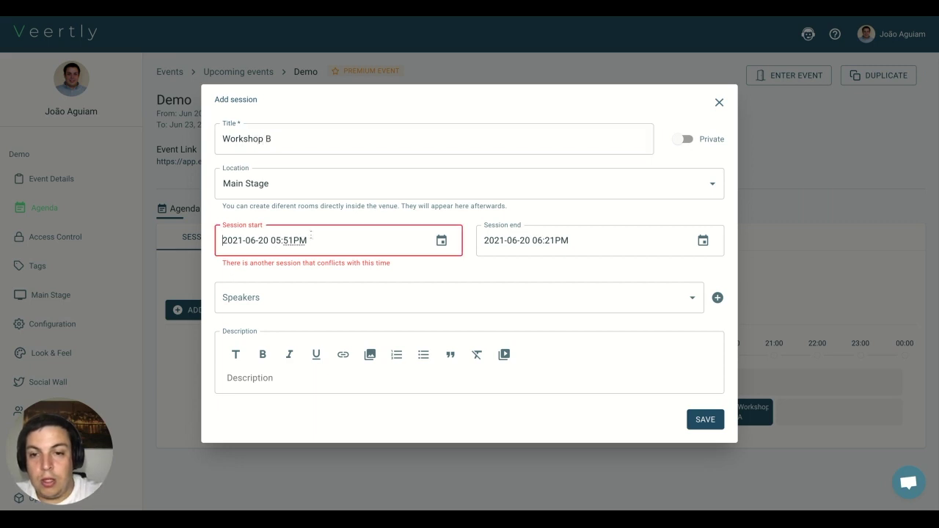
{"action": "key", "text": "Right"}
{"action": "key", "text": "Right"}
{"action": "key", "text": "Right"}
{"action": "key", "text": "Right"}
{"action": "key", "text": "Right"}
{"action": "key", "text": "Right"}
{"action": "key", "text": "Right"}
{"action": "key", "text": "Right"}
{"action": "key", "text": "shift+Right"}
{"action": "key", "text": "shift+Right"}
{"action": "type", "text": "800"}
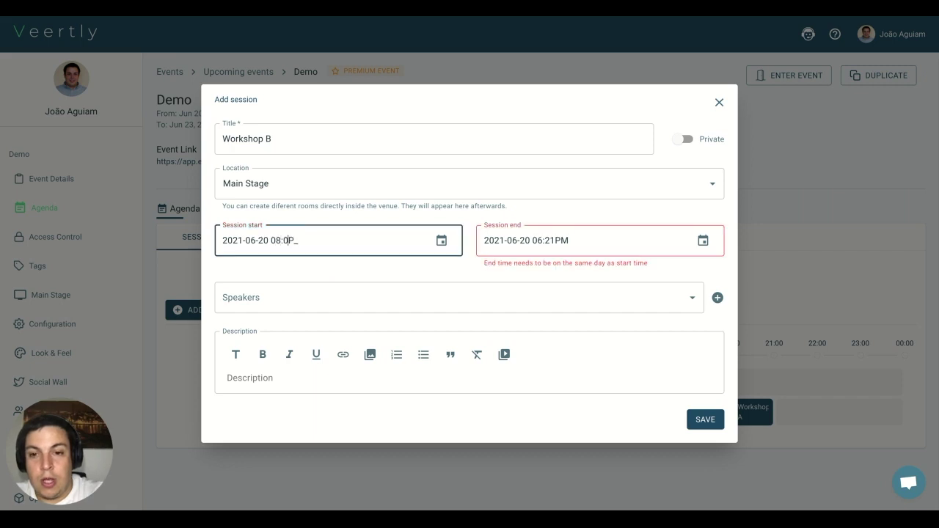
{"action": "left_click", "coordinate": [569, 241]}
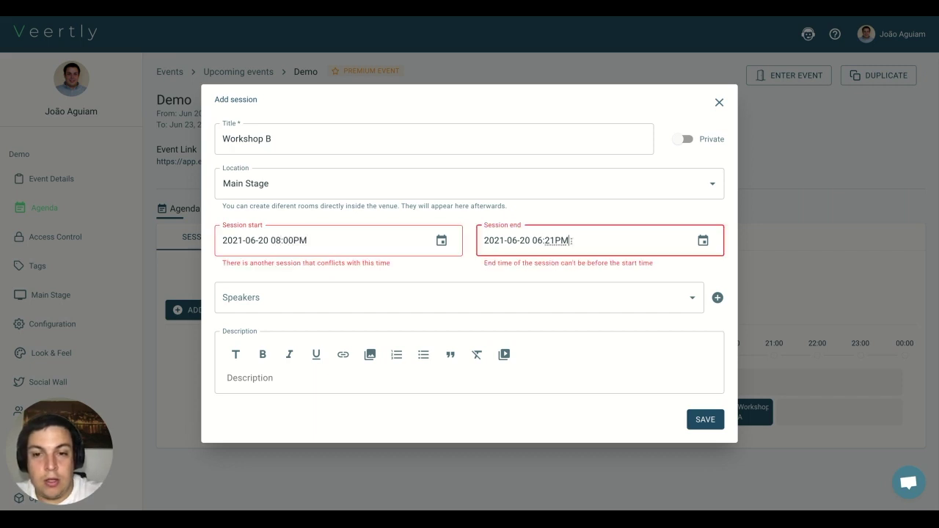
{"action": "key", "text": "BackSpace"}
{"action": "key", "text": "BackSpace"}
{"action": "key", "text": "BackSpace"}
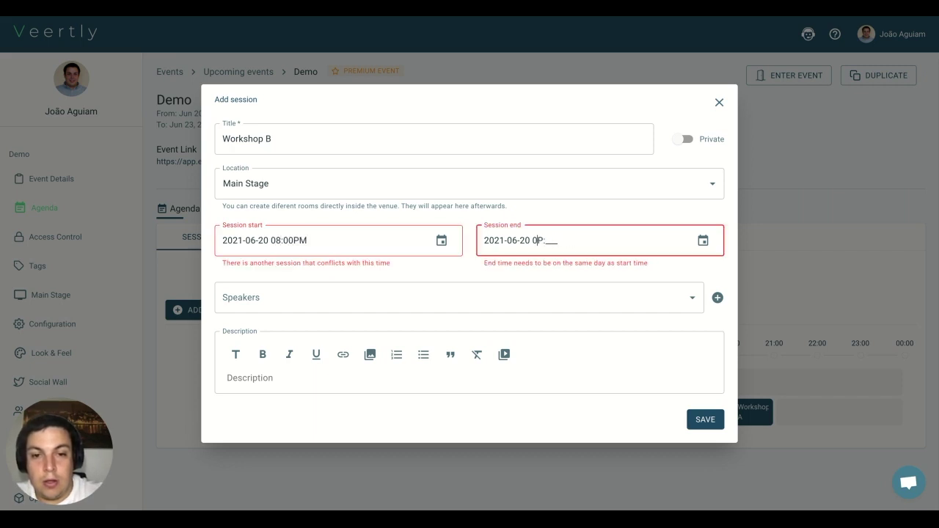
{"action": "type", "text": "9:00PM"}
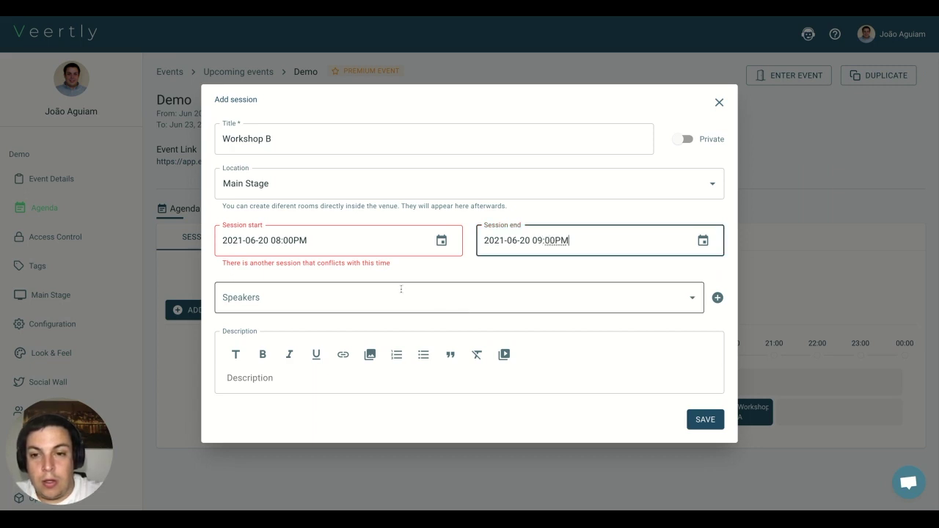
Step: Place Workshop B in Room B and save it to the agenda
{"action": "left_click", "coordinate": [296, 186]}
{"action": "left_click", "coordinate": [256, 282]}
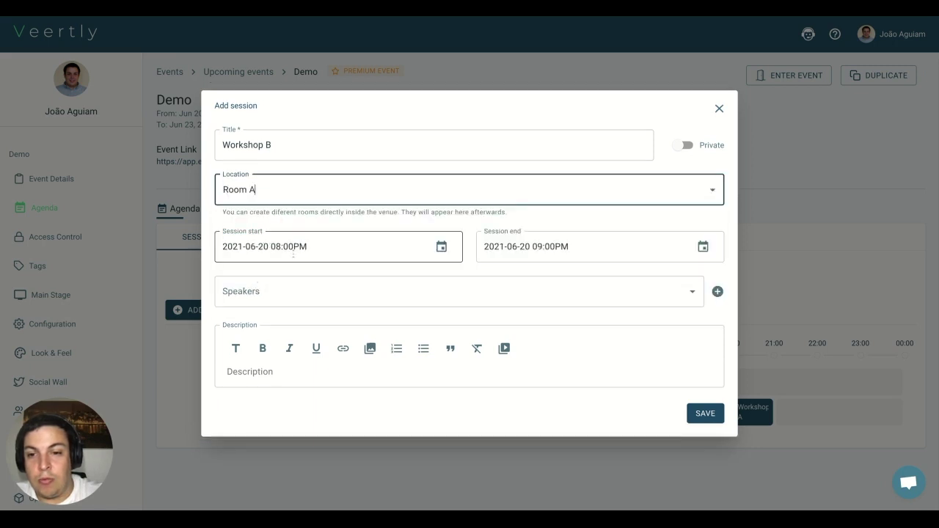
{"action": "left_click", "coordinate": [337, 189]}
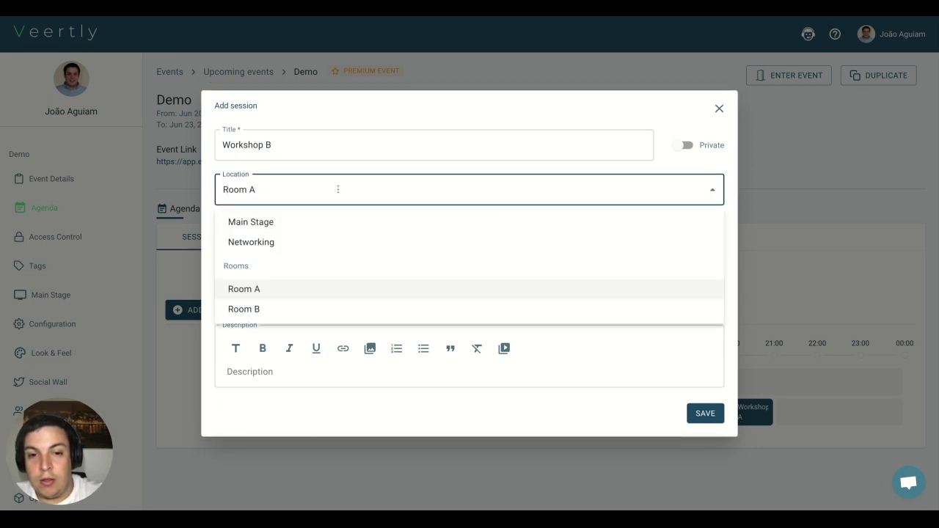
{"action": "left_click", "coordinate": [286, 309]}
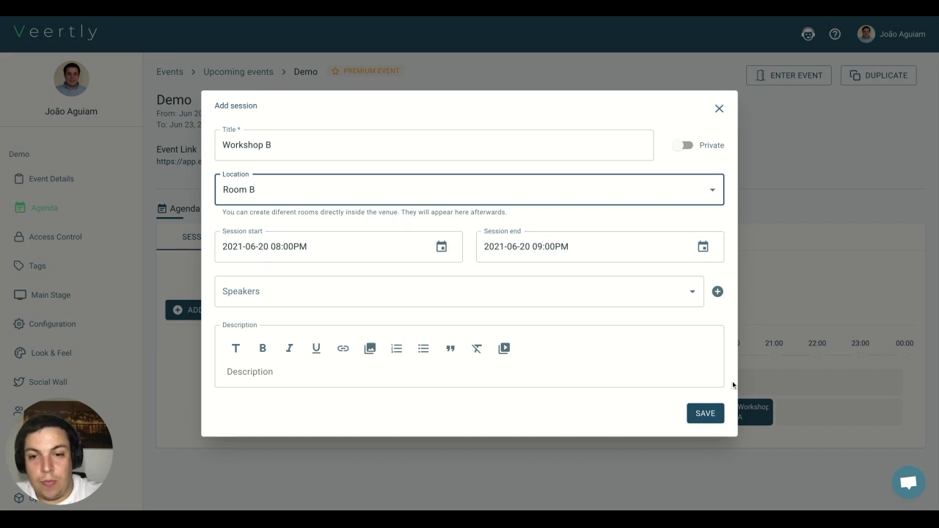
{"action": "left_click", "coordinate": [705, 414]}
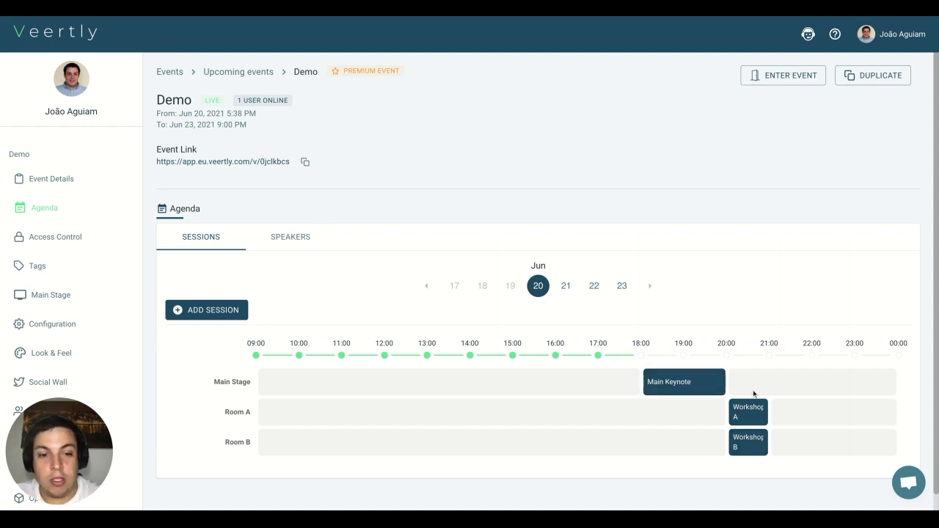
{"action": "left_click", "coordinate": [566, 287]}
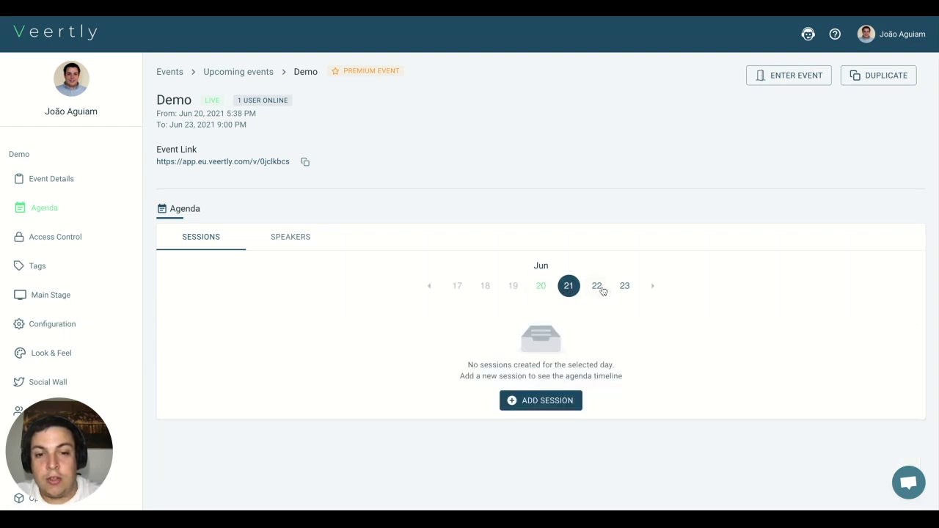
{"action": "left_click", "coordinate": [598, 288]}
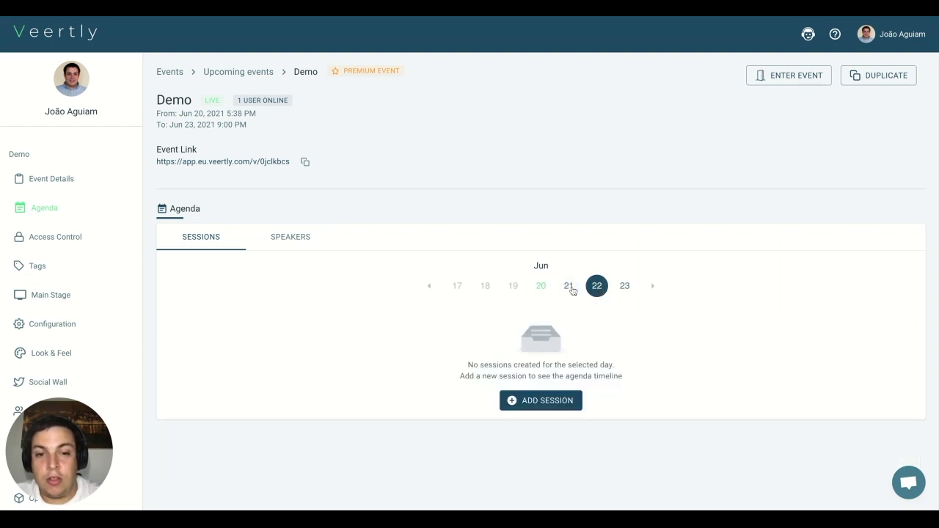
{"action": "left_click", "coordinate": [540, 286]}
{"action": "scroll", "coordinate": [562, 366], "scroll_direction": "down", "scroll_amount": 1}
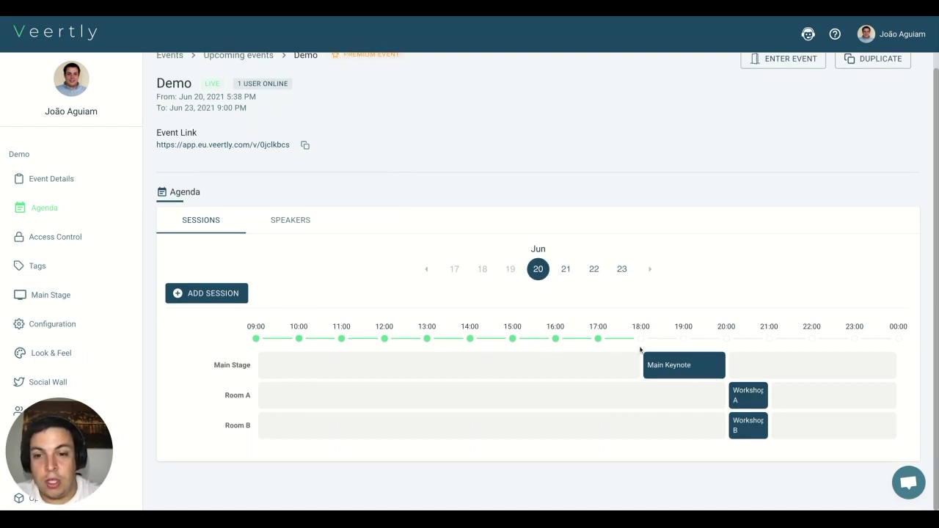
{"action": "left_click", "coordinate": [298, 220]}
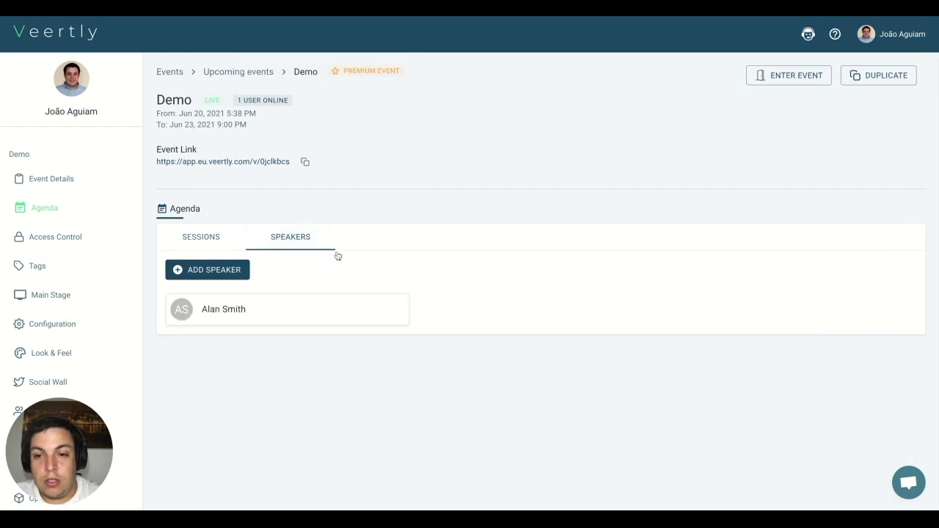
{"action": "left_click", "coordinate": [182, 244]}
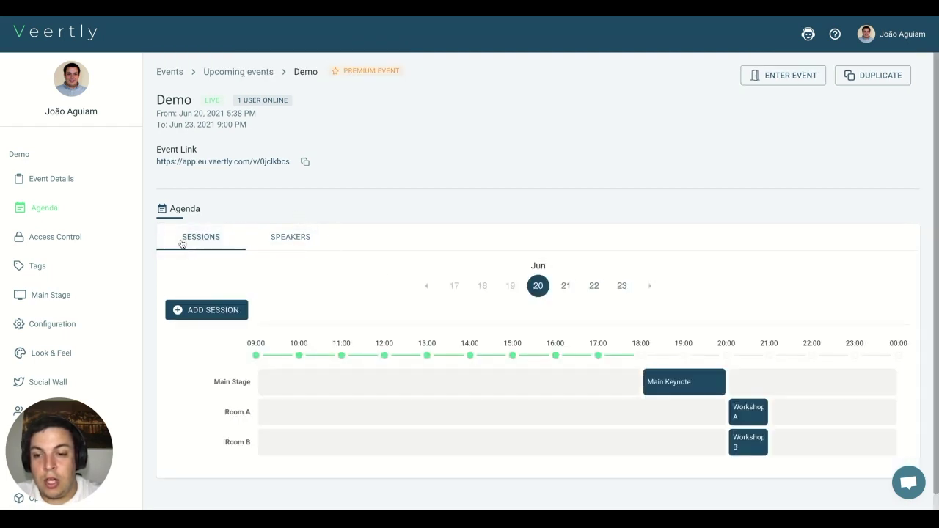